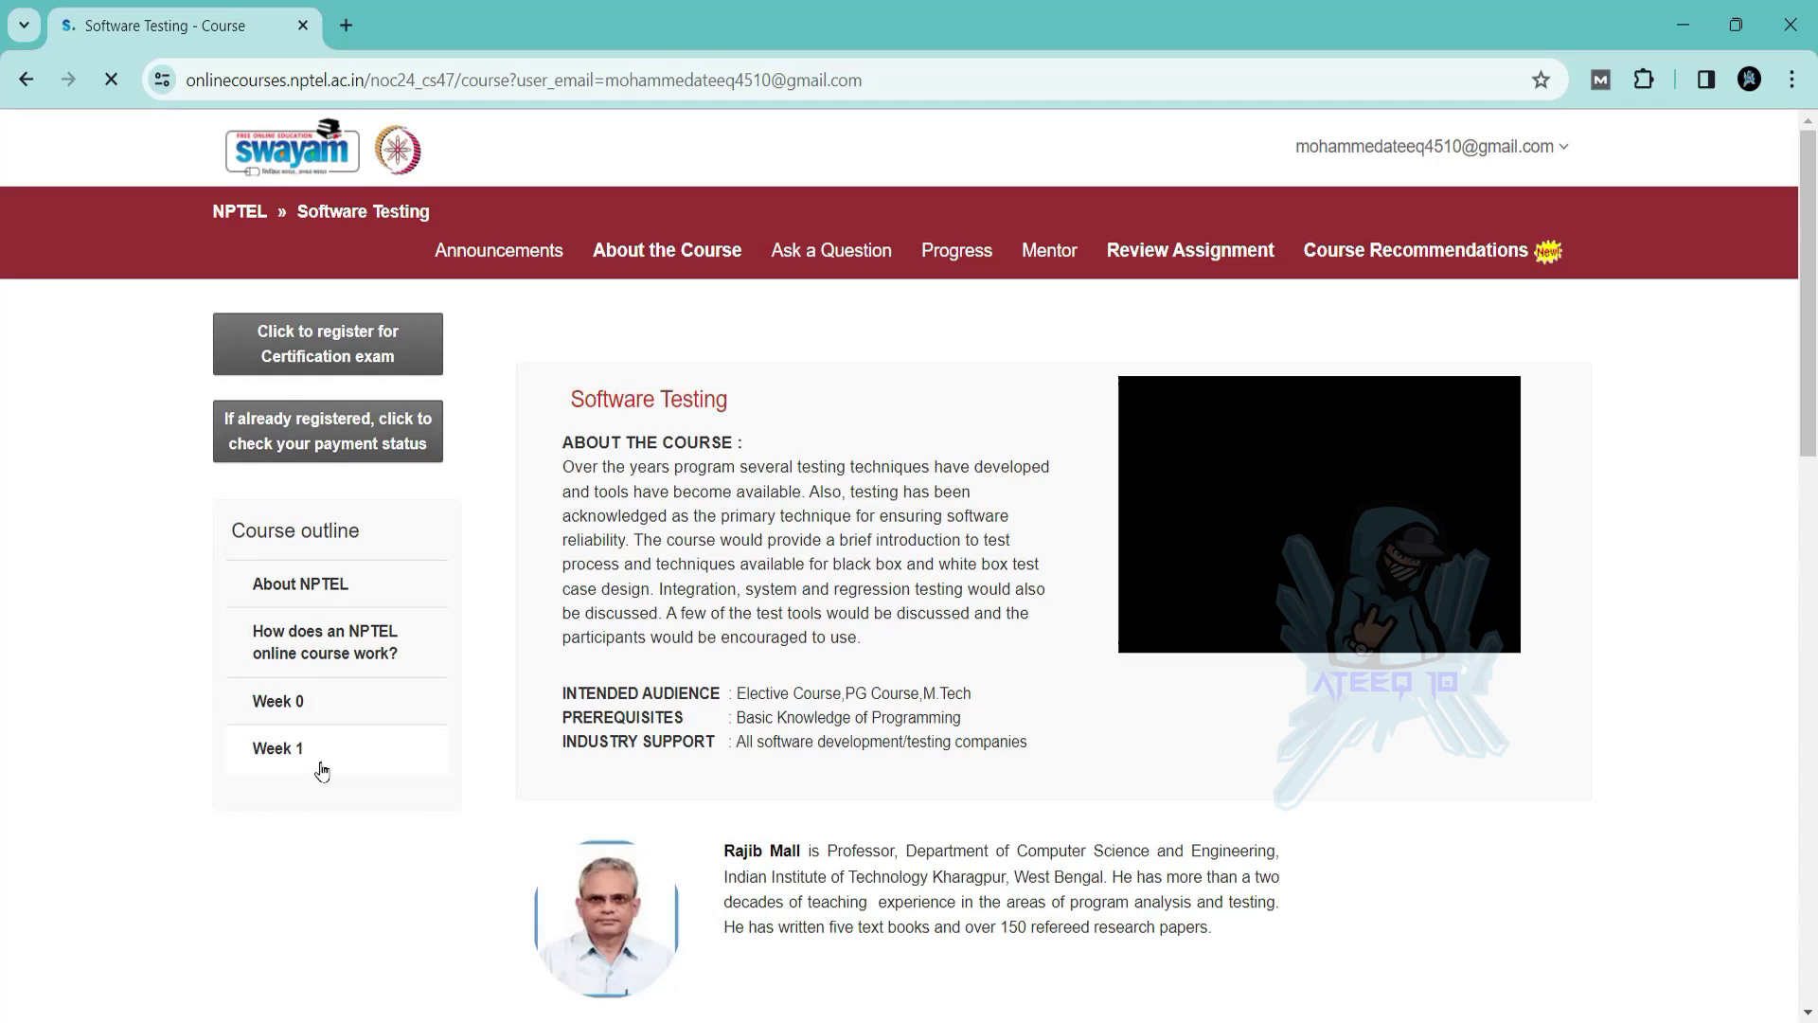
Expand Week 1 in the course outline and open the Week 01: Assignment 01 quiz.
{"action": "left_click", "coordinate": [321, 751]}
{"action": "scroll", "coordinate": [320, 773], "scroll_direction": "down", "scroll_amount": 3}
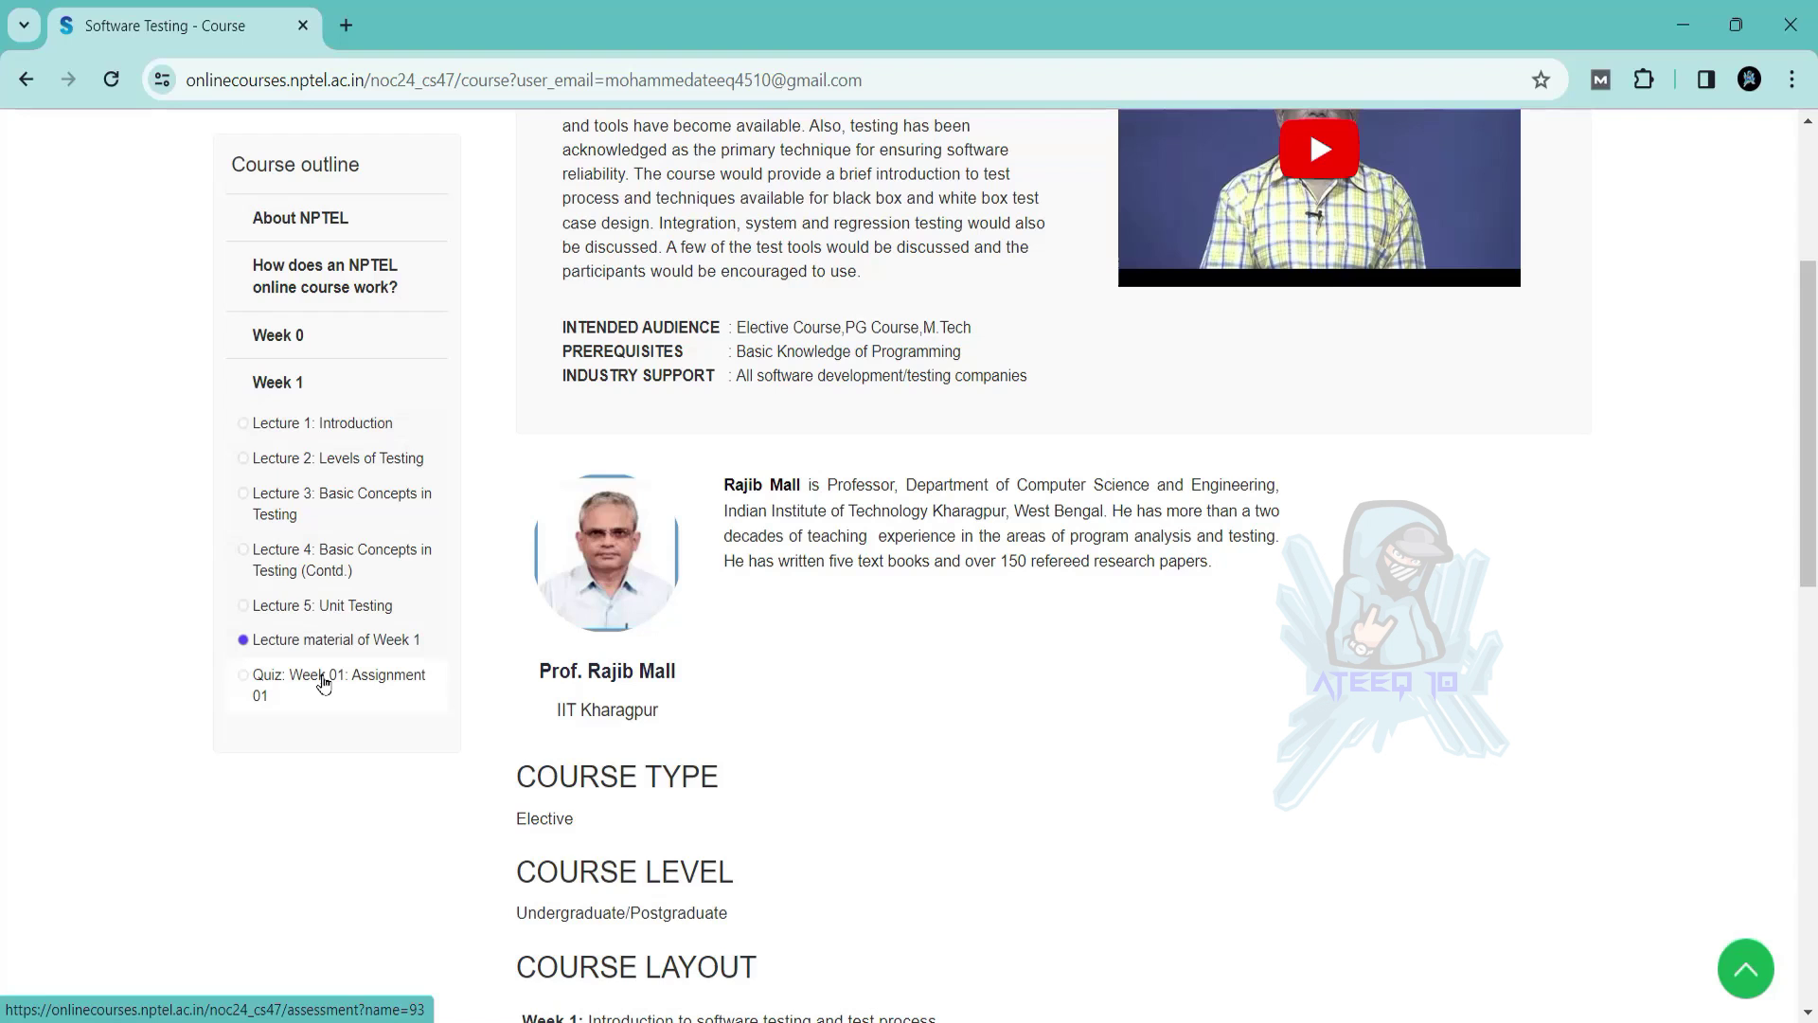
{"action": "left_click", "coordinate": [325, 684]}
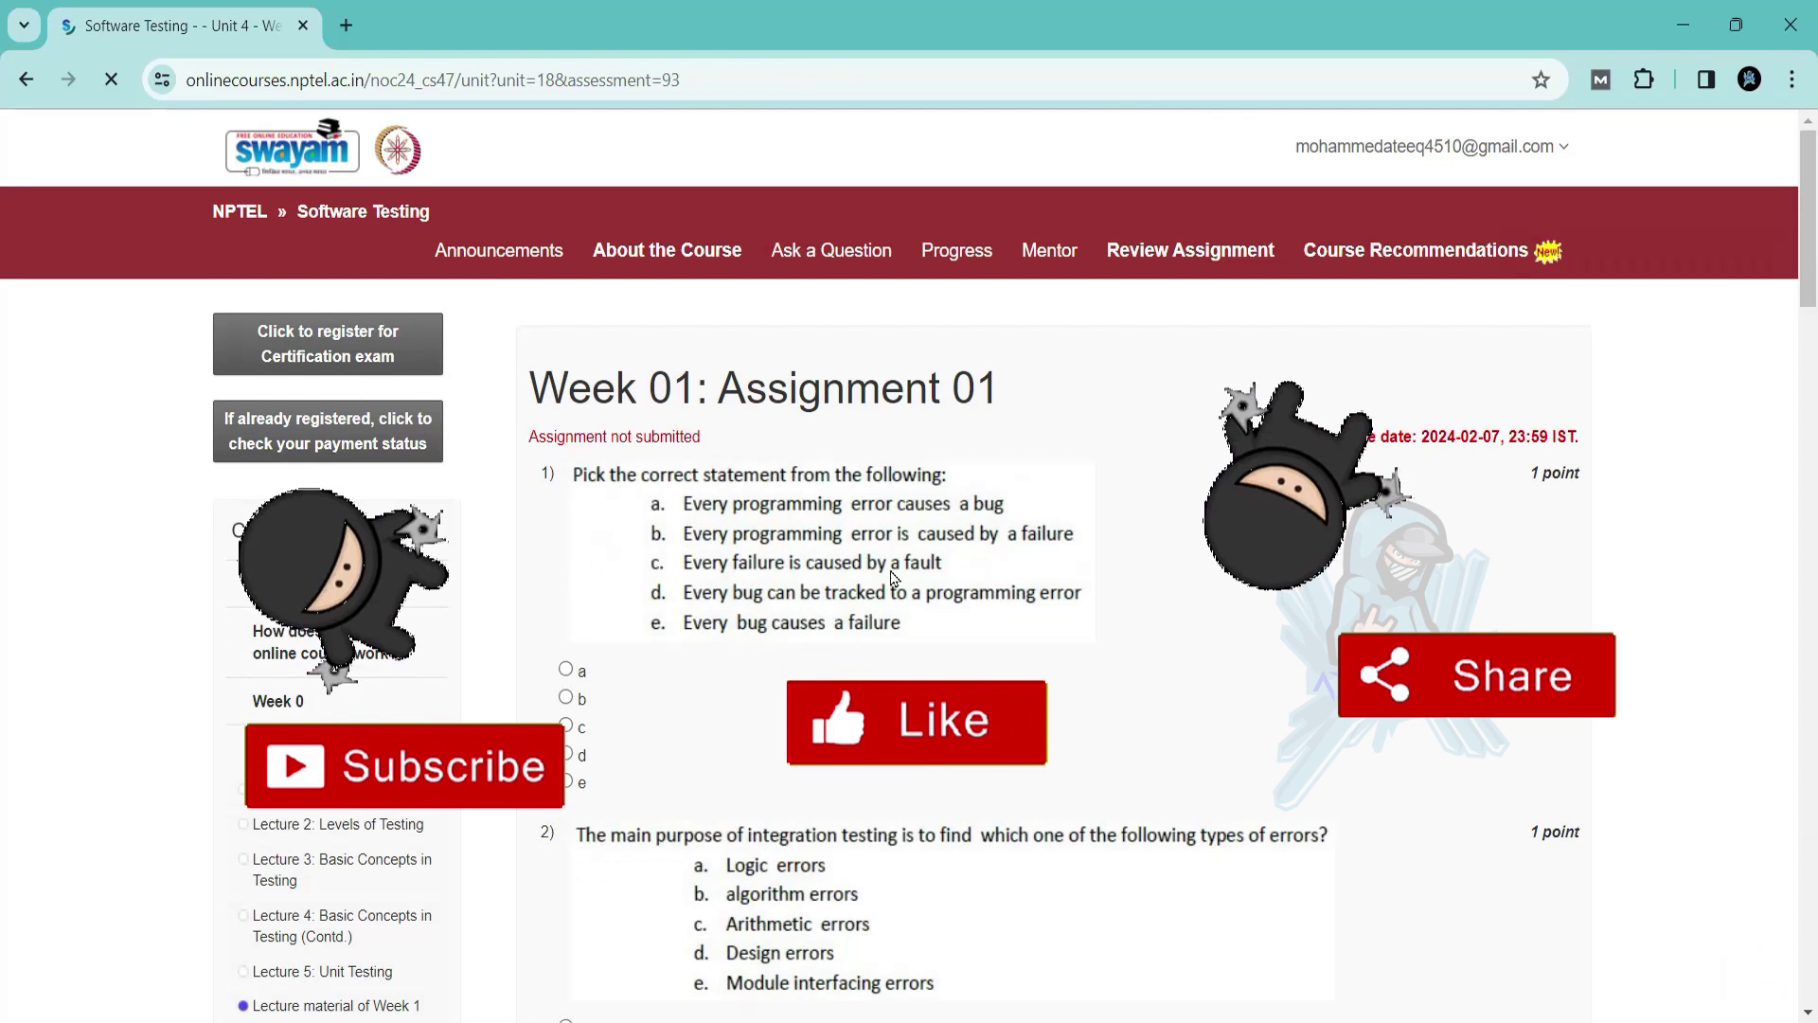
Highlight the Week 01: Assignment 01 heading on the quiz page.
{"action": "left_click_drag", "start_coordinate": [489, 367], "coordinate": [1428, 408]}
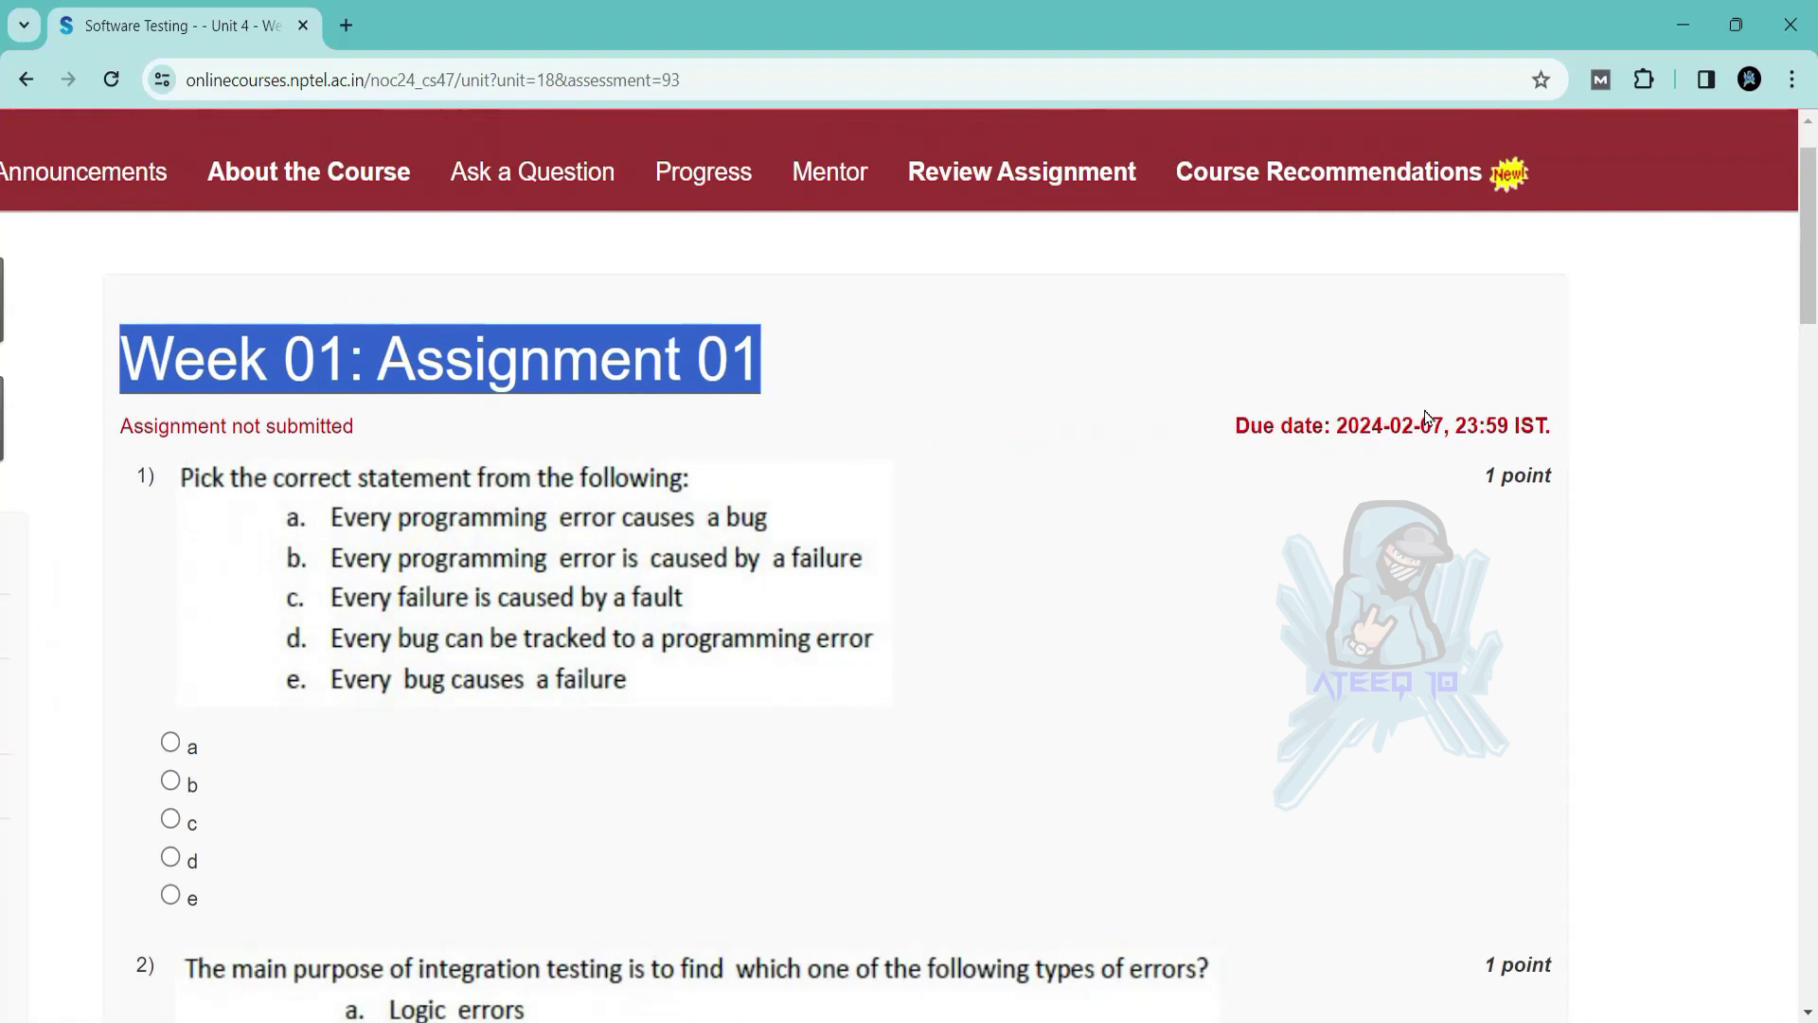
{"action": "scroll", "coordinate": [1425, 416], "scroll_direction": "down", "scroll_amount": 1}
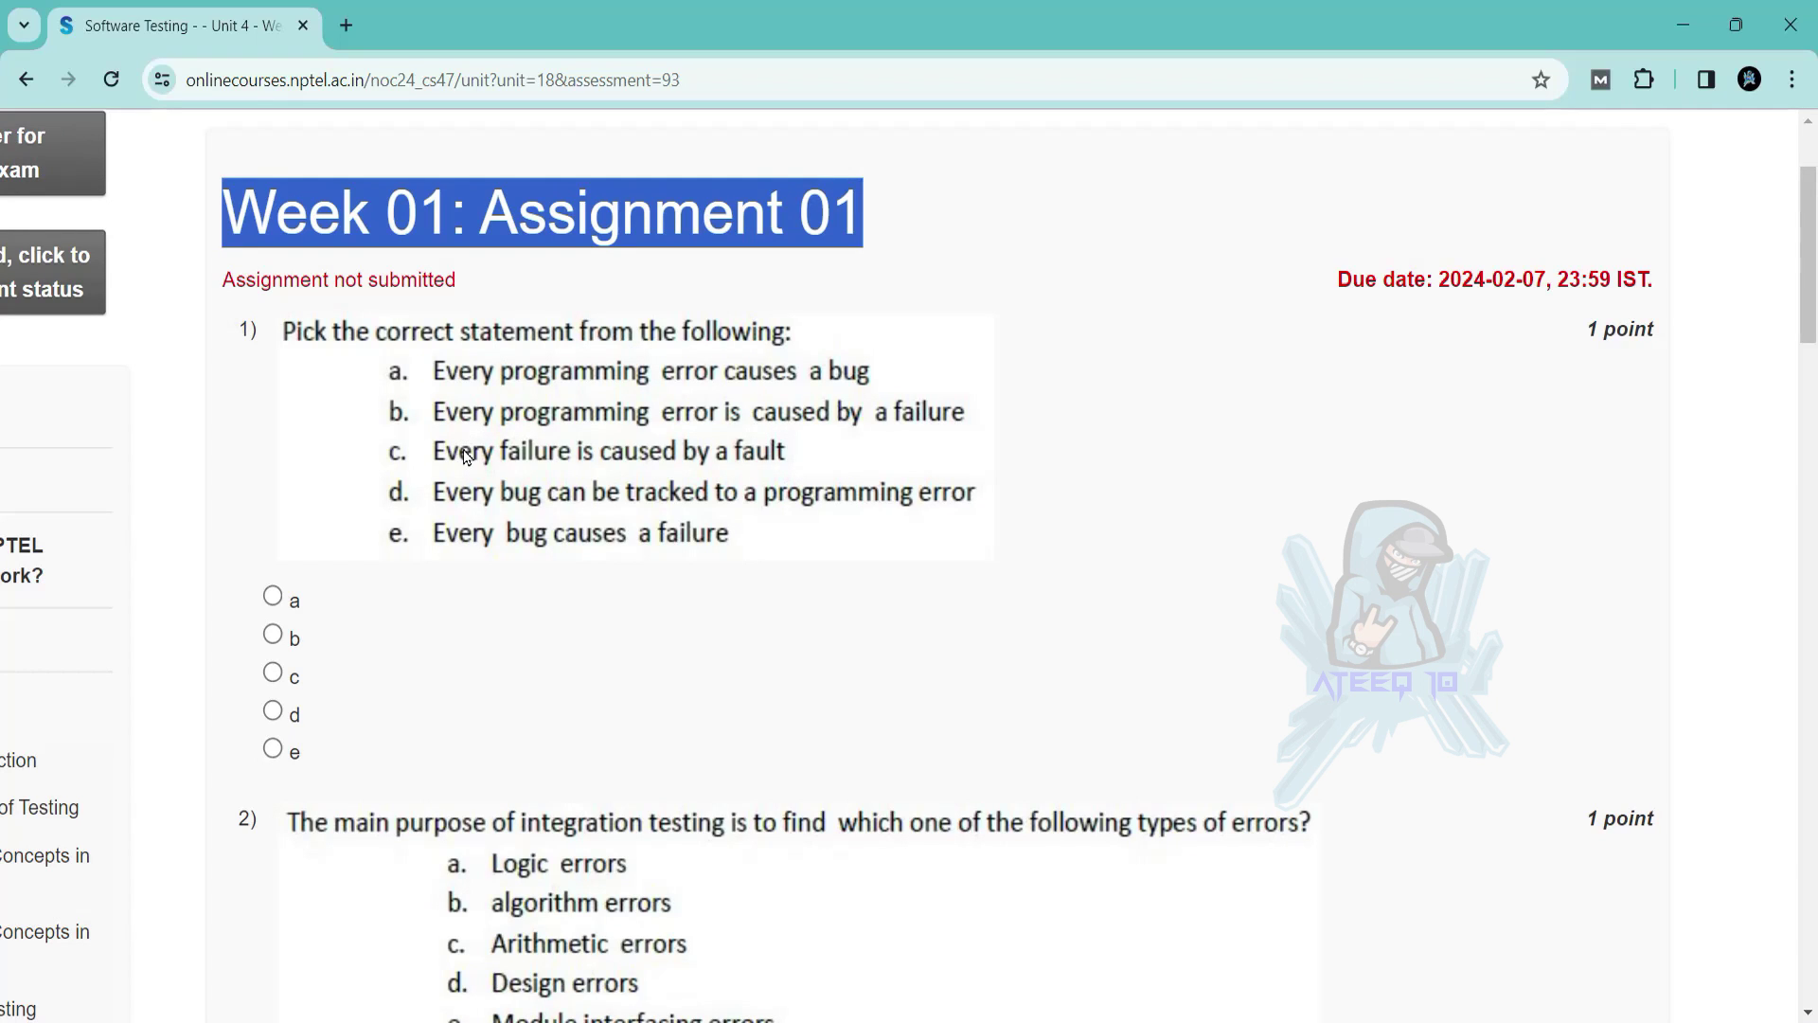
Answer question 1 with option c and question 2 with option e.
{"action": "left_click", "coordinate": [273, 673]}
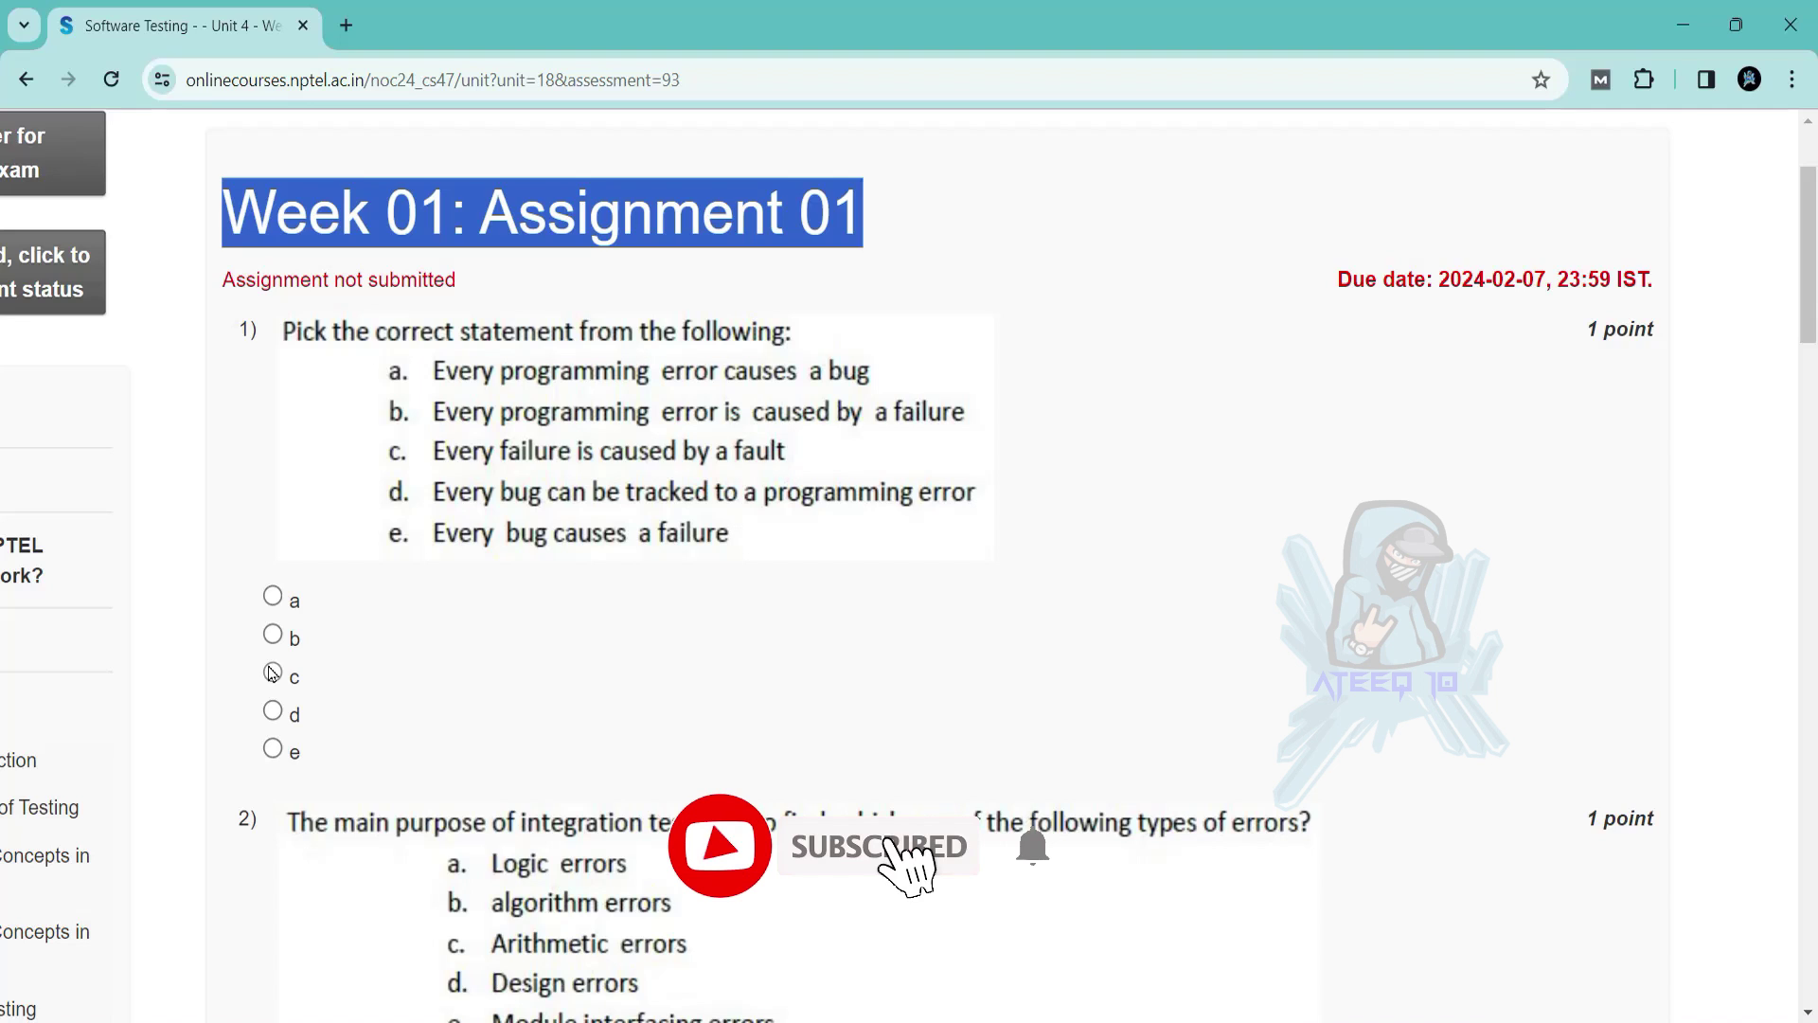
{"action": "scroll", "coordinate": [541, 638], "scroll_direction": "down", "scroll_amount": 3}
{"action": "scroll", "coordinate": [541, 639], "scroll_direction": "down", "scroll_amount": 1}
{"action": "scroll", "coordinate": [543, 641], "scroll_direction": "down", "scroll_amount": 1}
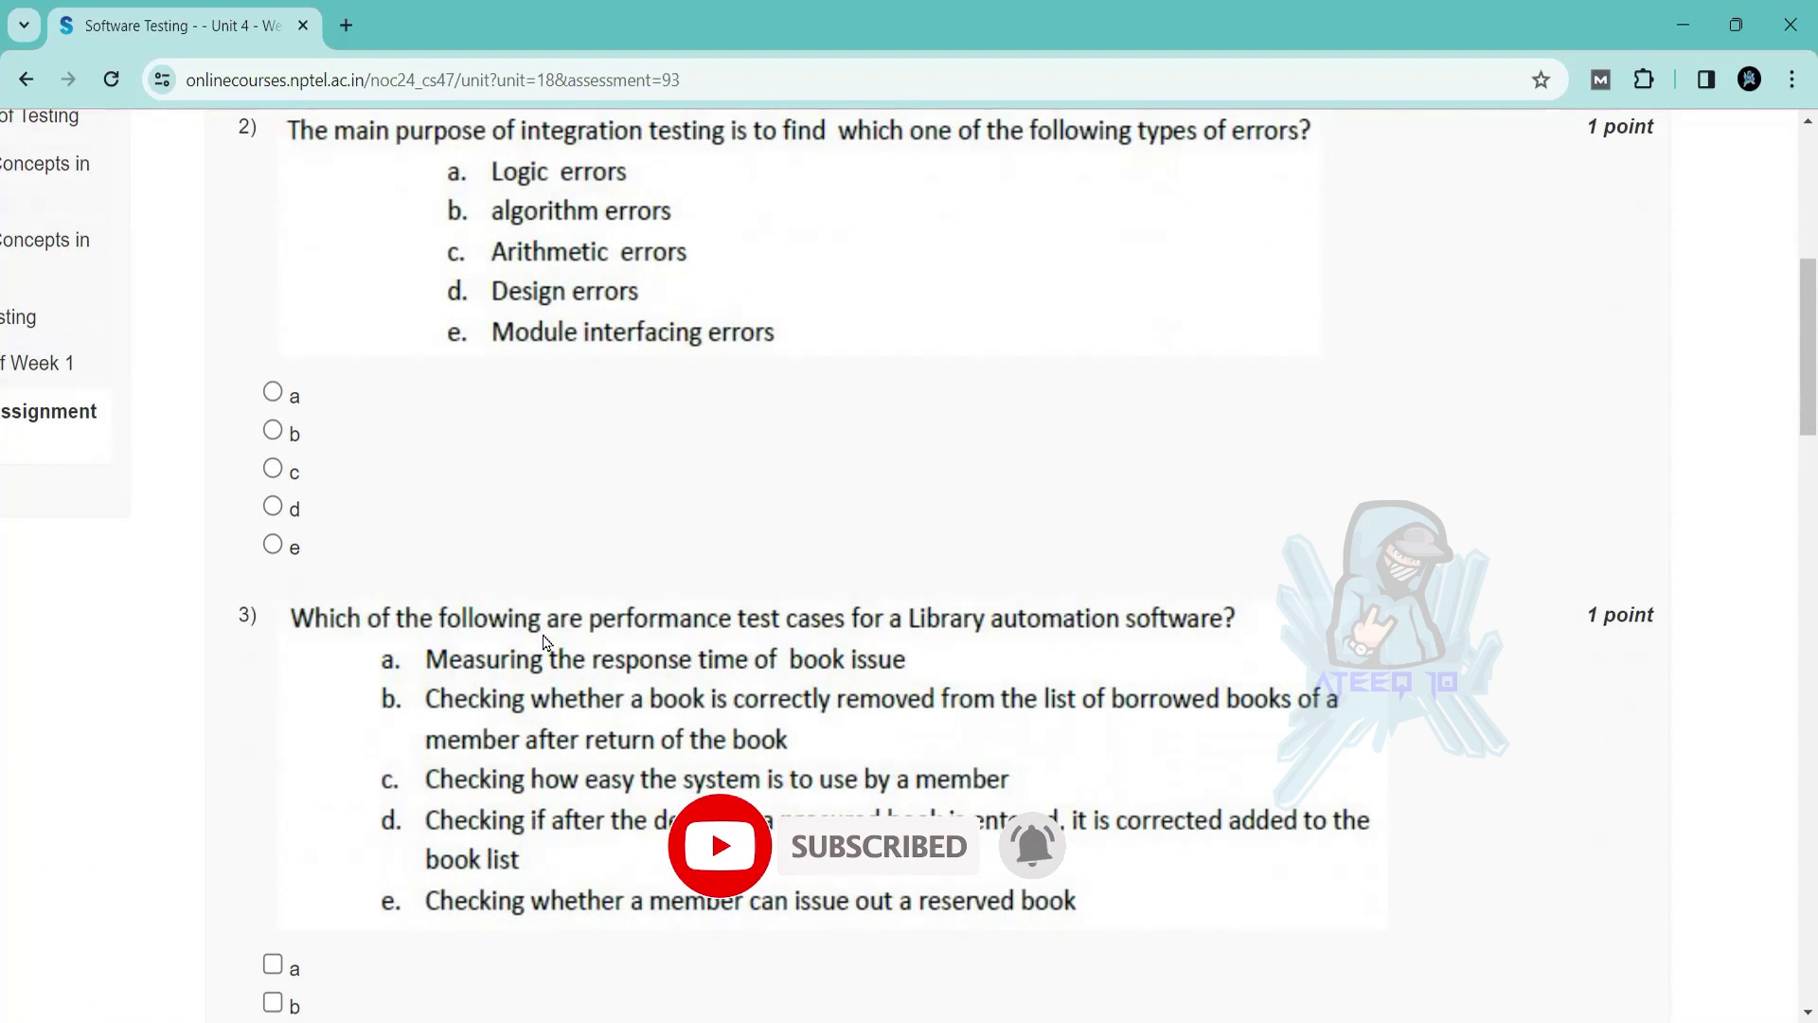
{"action": "scroll", "coordinate": [543, 640], "scroll_direction": "up", "scroll_amount": 1}
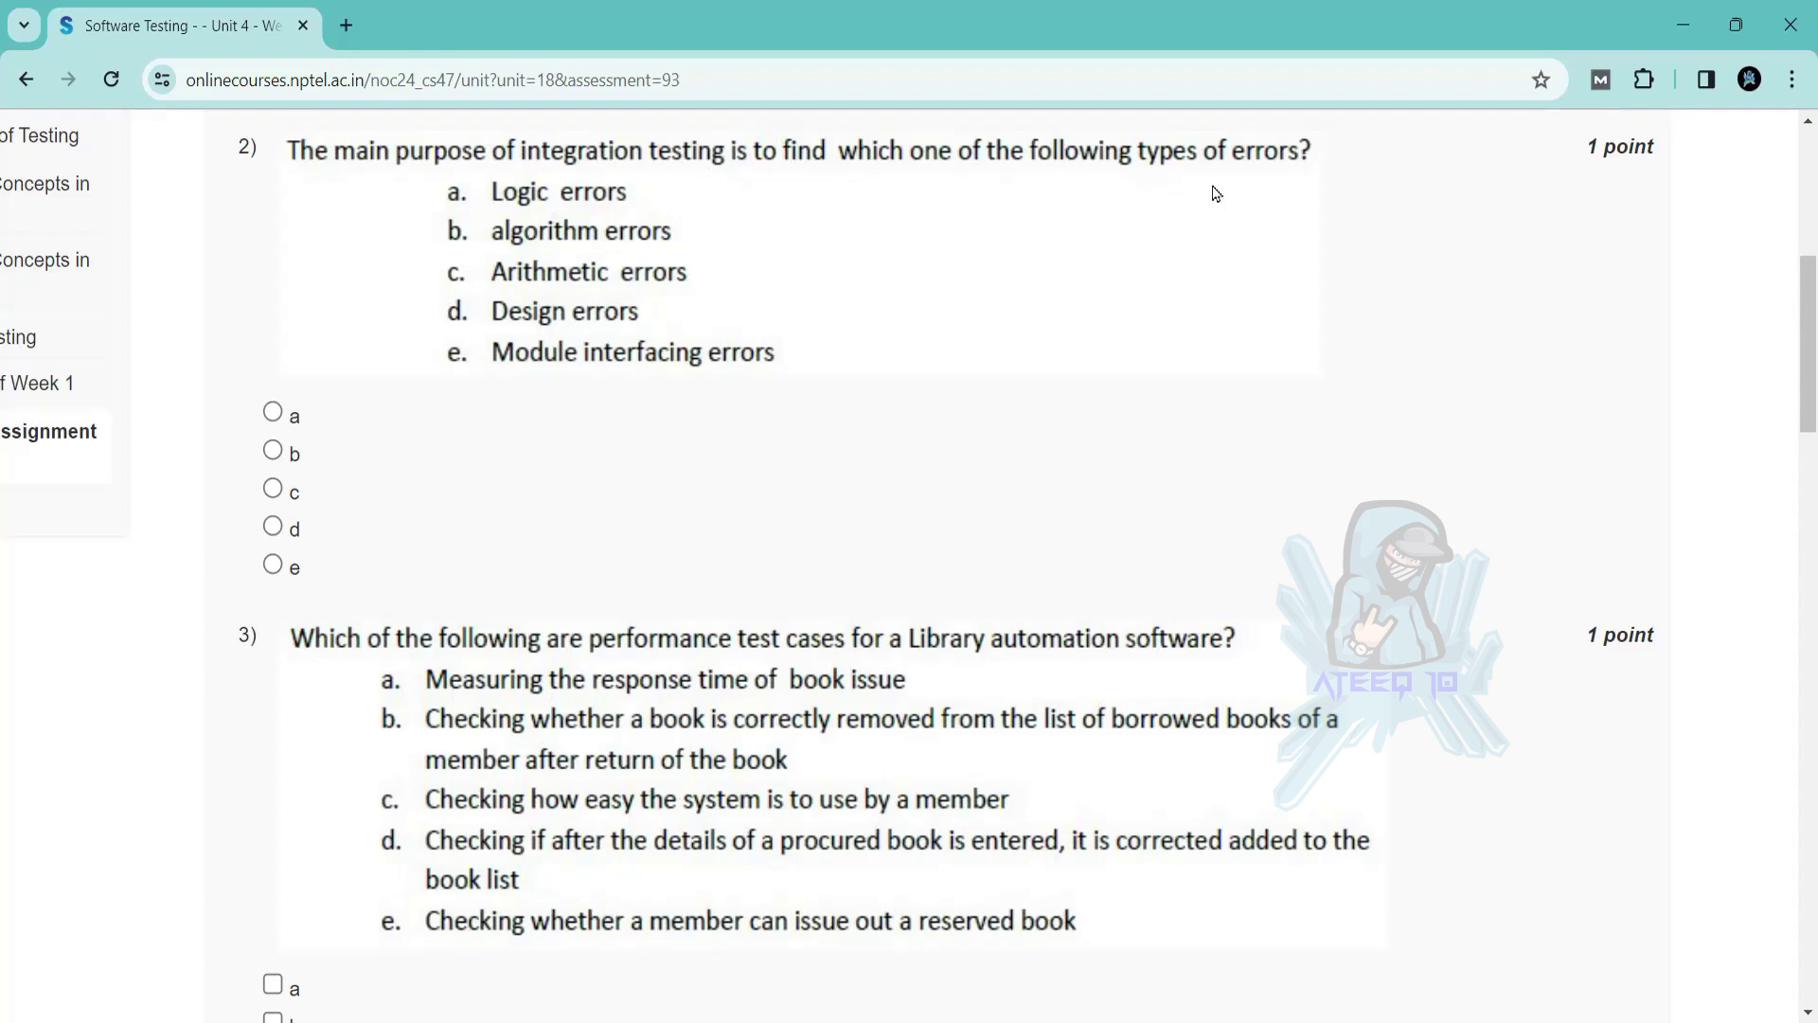
{"action": "left_click", "coordinate": [271, 567]}
{"action": "scroll", "coordinate": [582, 476], "scroll_direction": "down", "scroll_amount": 1}
{"action": "scroll", "coordinate": [582, 476], "scroll_direction": "down", "scroll_amount": 2}
{"action": "scroll", "coordinate": [582, 479], "scroll_direction": "down", "scroll_amount": 1}
{"action": "scroll", "coordinate": [583, 477], "scroll_direction": "up", "scroll_amount": 1}
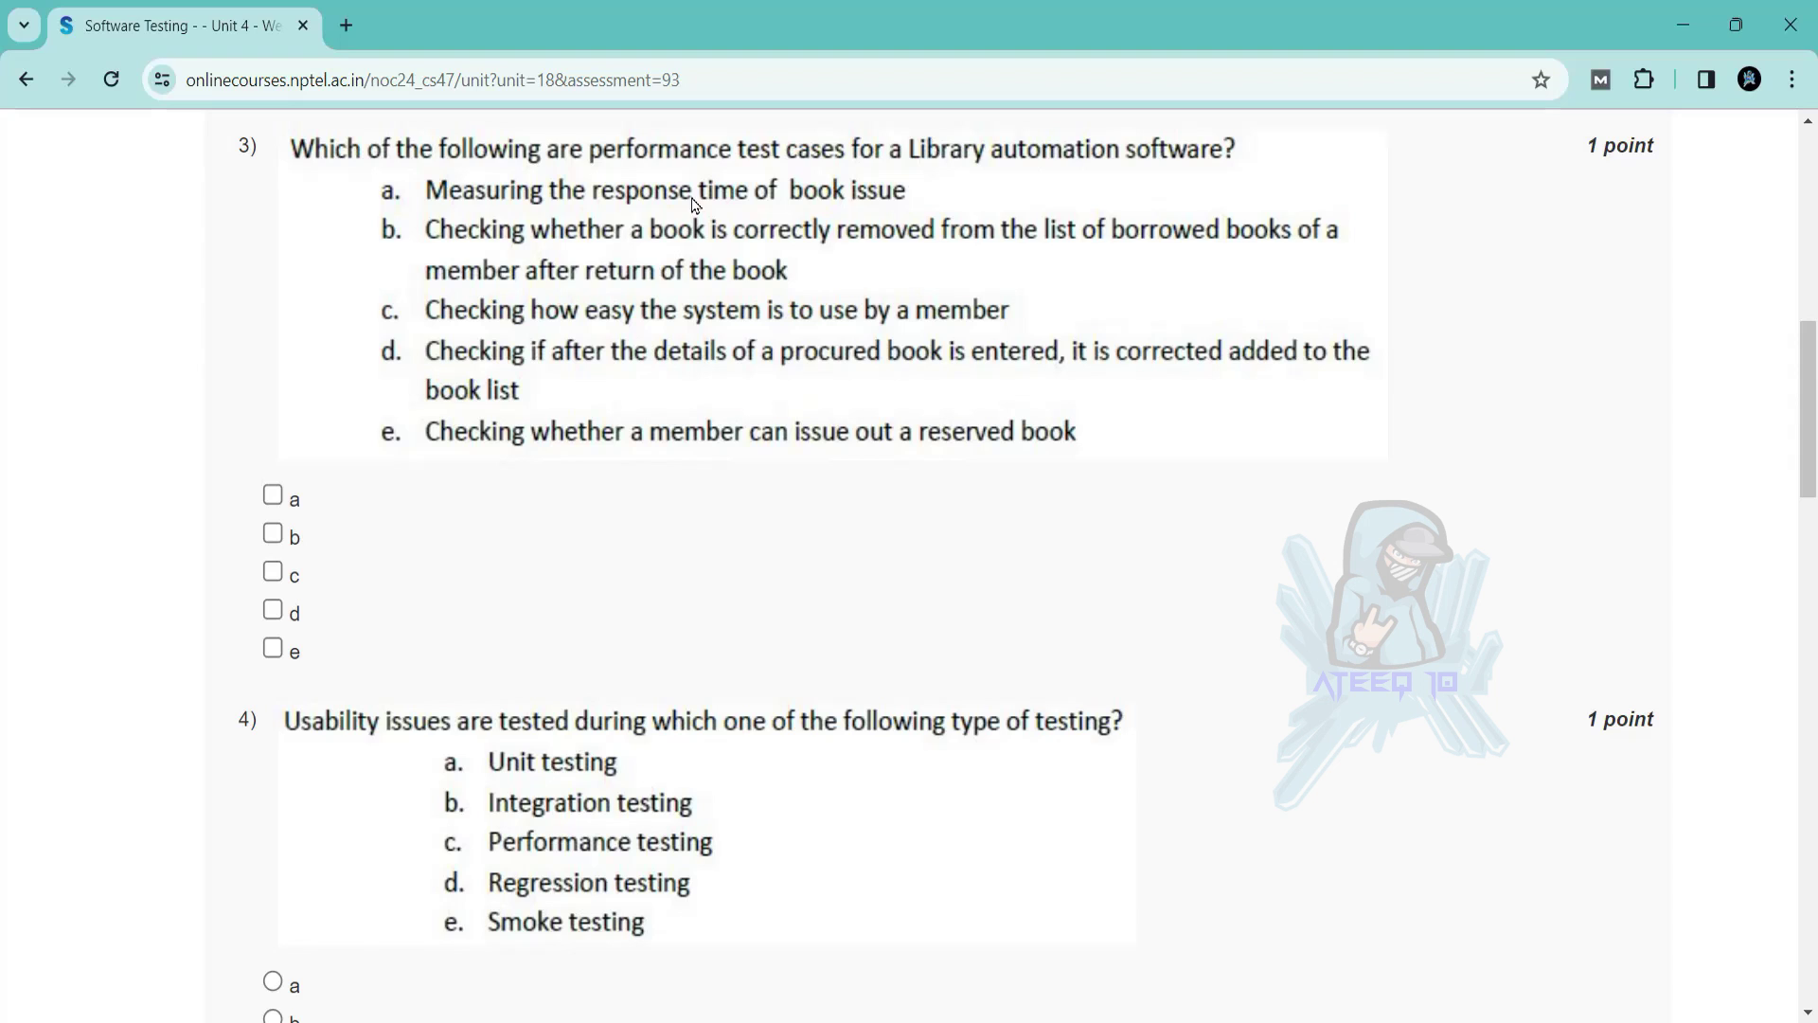
Tick option a for question 3 and choose option c for question 4.
{"action": "left_click", "coordinate": [273, 497]}
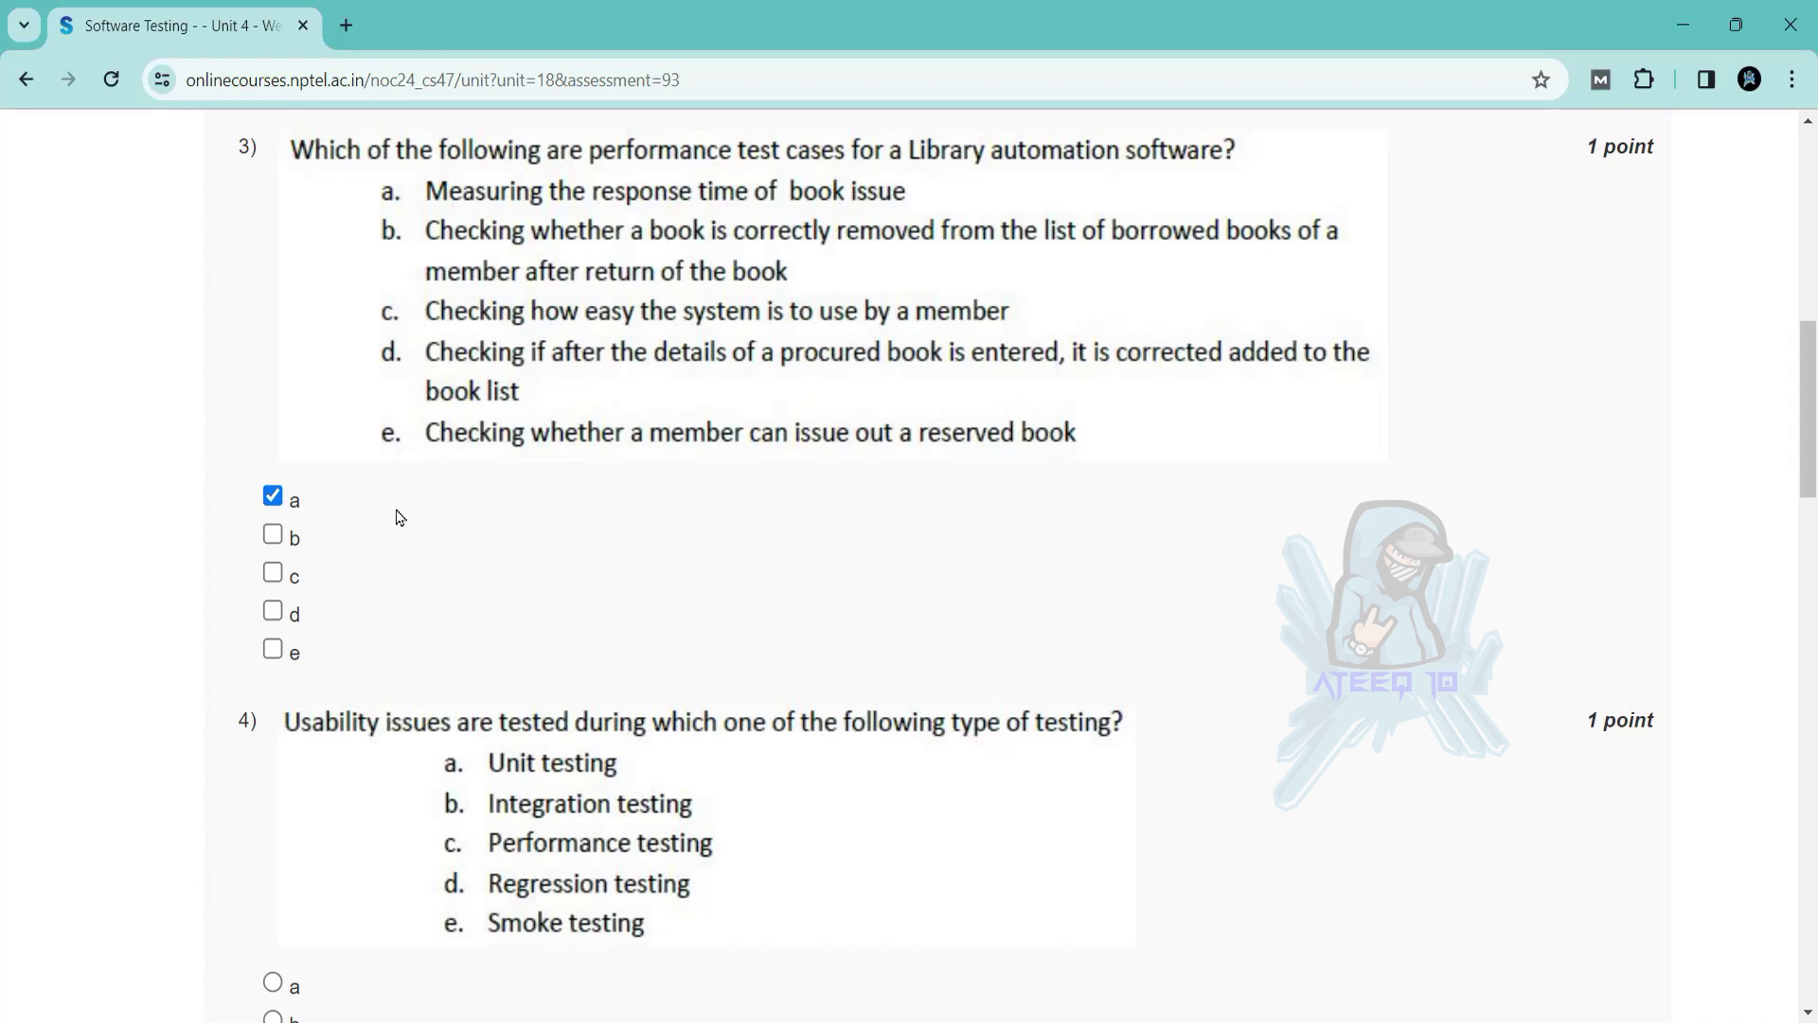
{"action": "scroll", "coordinate": [520, 560], "scroll_direction": "down", "scroll_amount": 1}
{"action": "scroll", "coordinate": [521, 561], "scroll_direction": "down", "scroll_amount": 1}
{"action": "scroll", "coordinate": [518, 558], "scroll_direction": "down", "scroll_amount": 1}
{"action": "scroll", "coordinate": [520, 557], "scroll_direction": "down", "scroll_amount": 1}
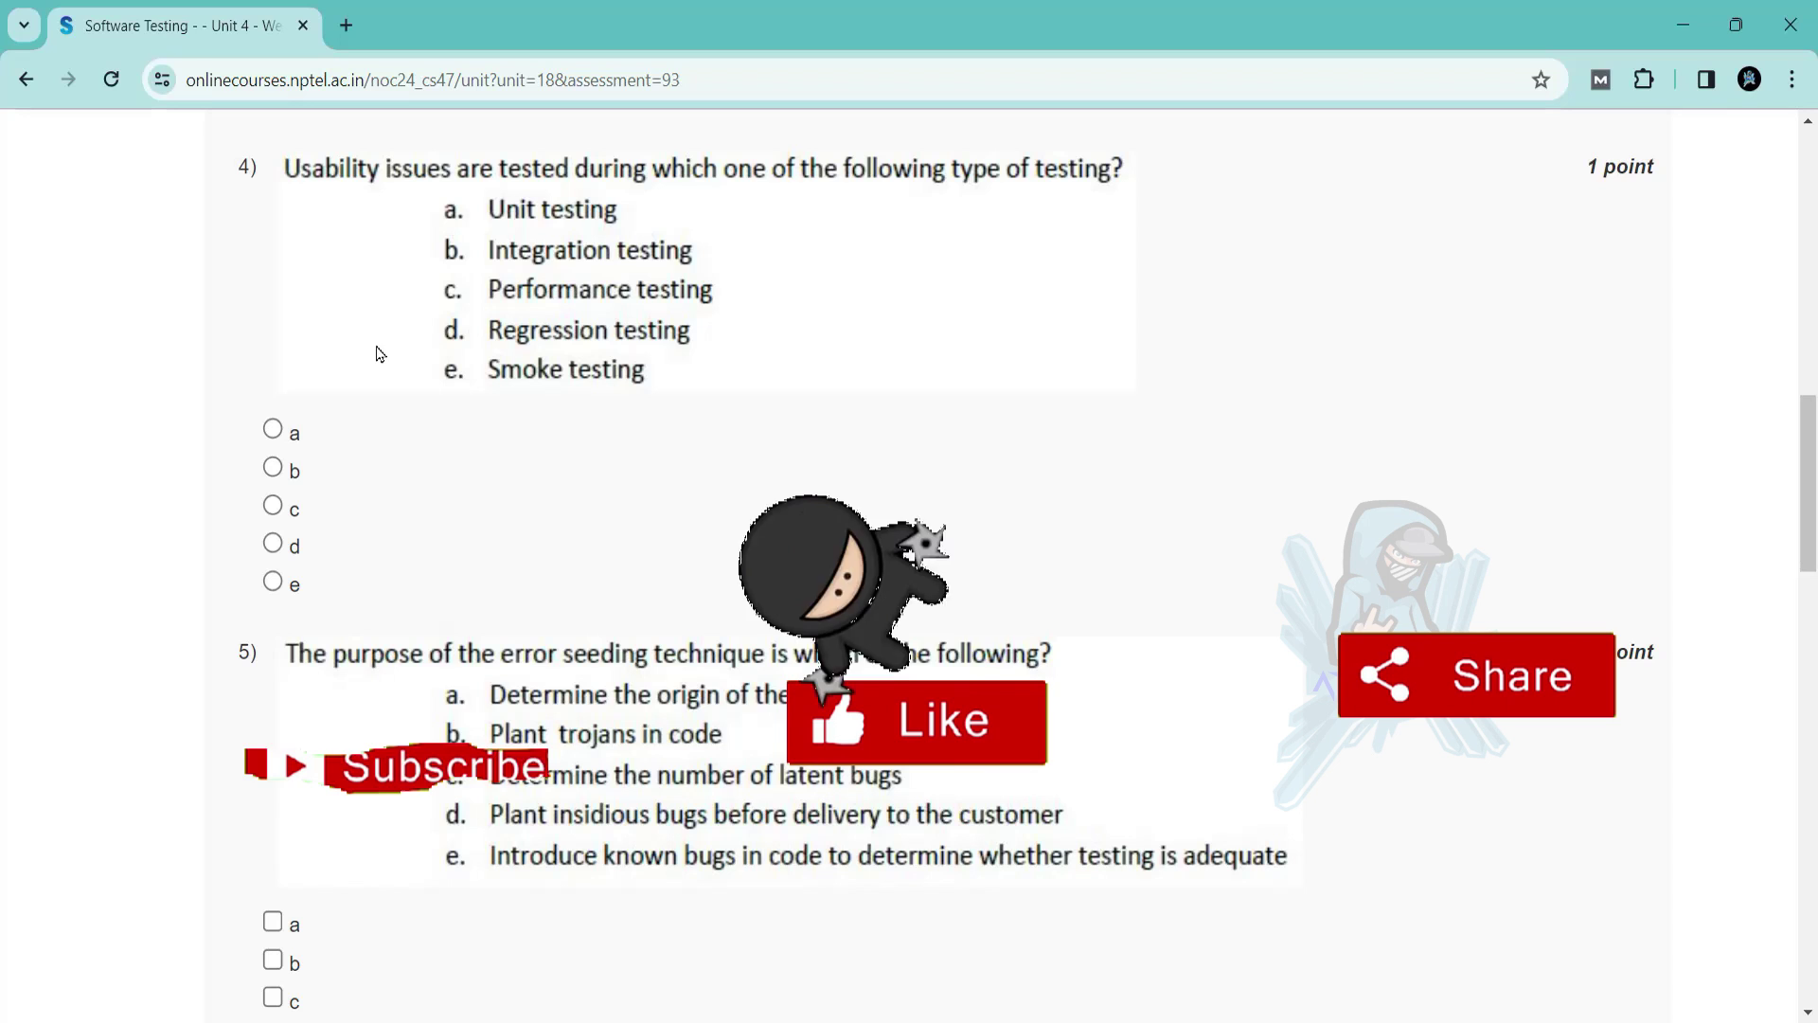
{"action": "left_click", "coordinate": [274, 506]}
{"action": "scroll", "coordinate": [492, 509], "scroll_direction": "down", "scroll_amount": 3}
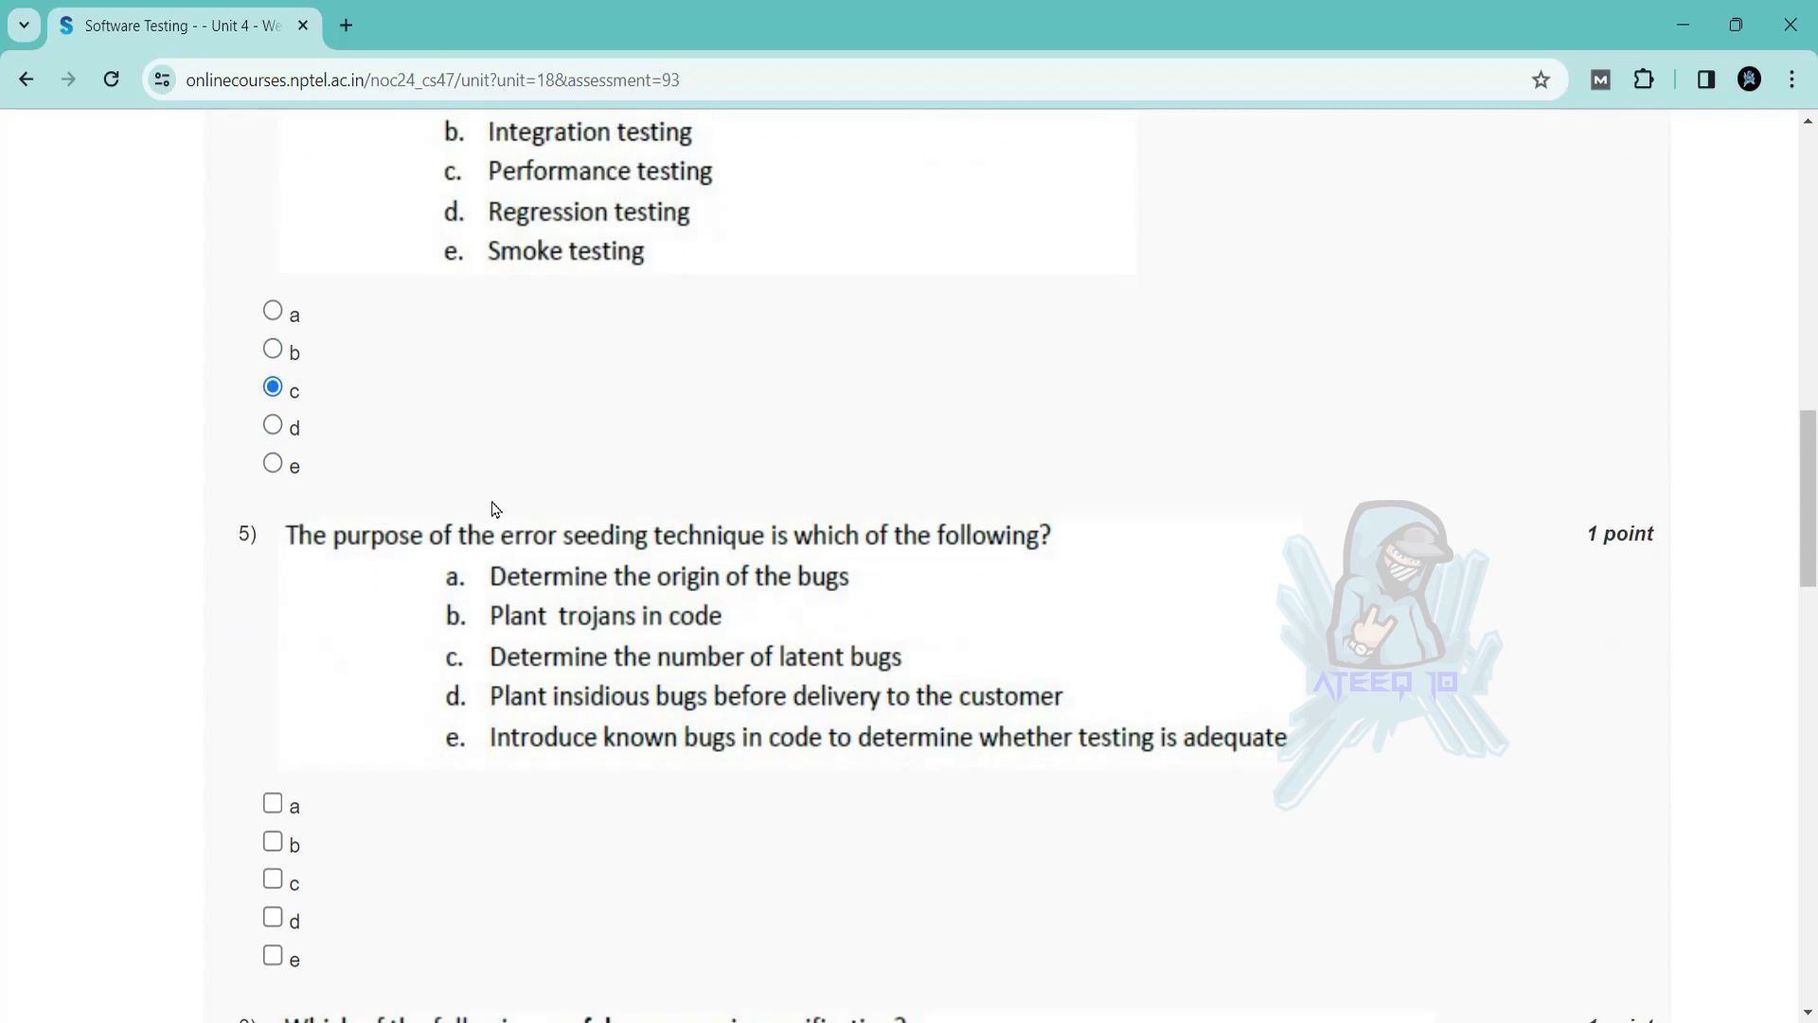
{"action": "scroll", "coordinate": [493, 508], "scroll_direction": "down", "scroll_amount": 1}
{"action": "scroll", "coordinate": [493, 509], "scroll_direction": "down", "scroll_amount": 1}
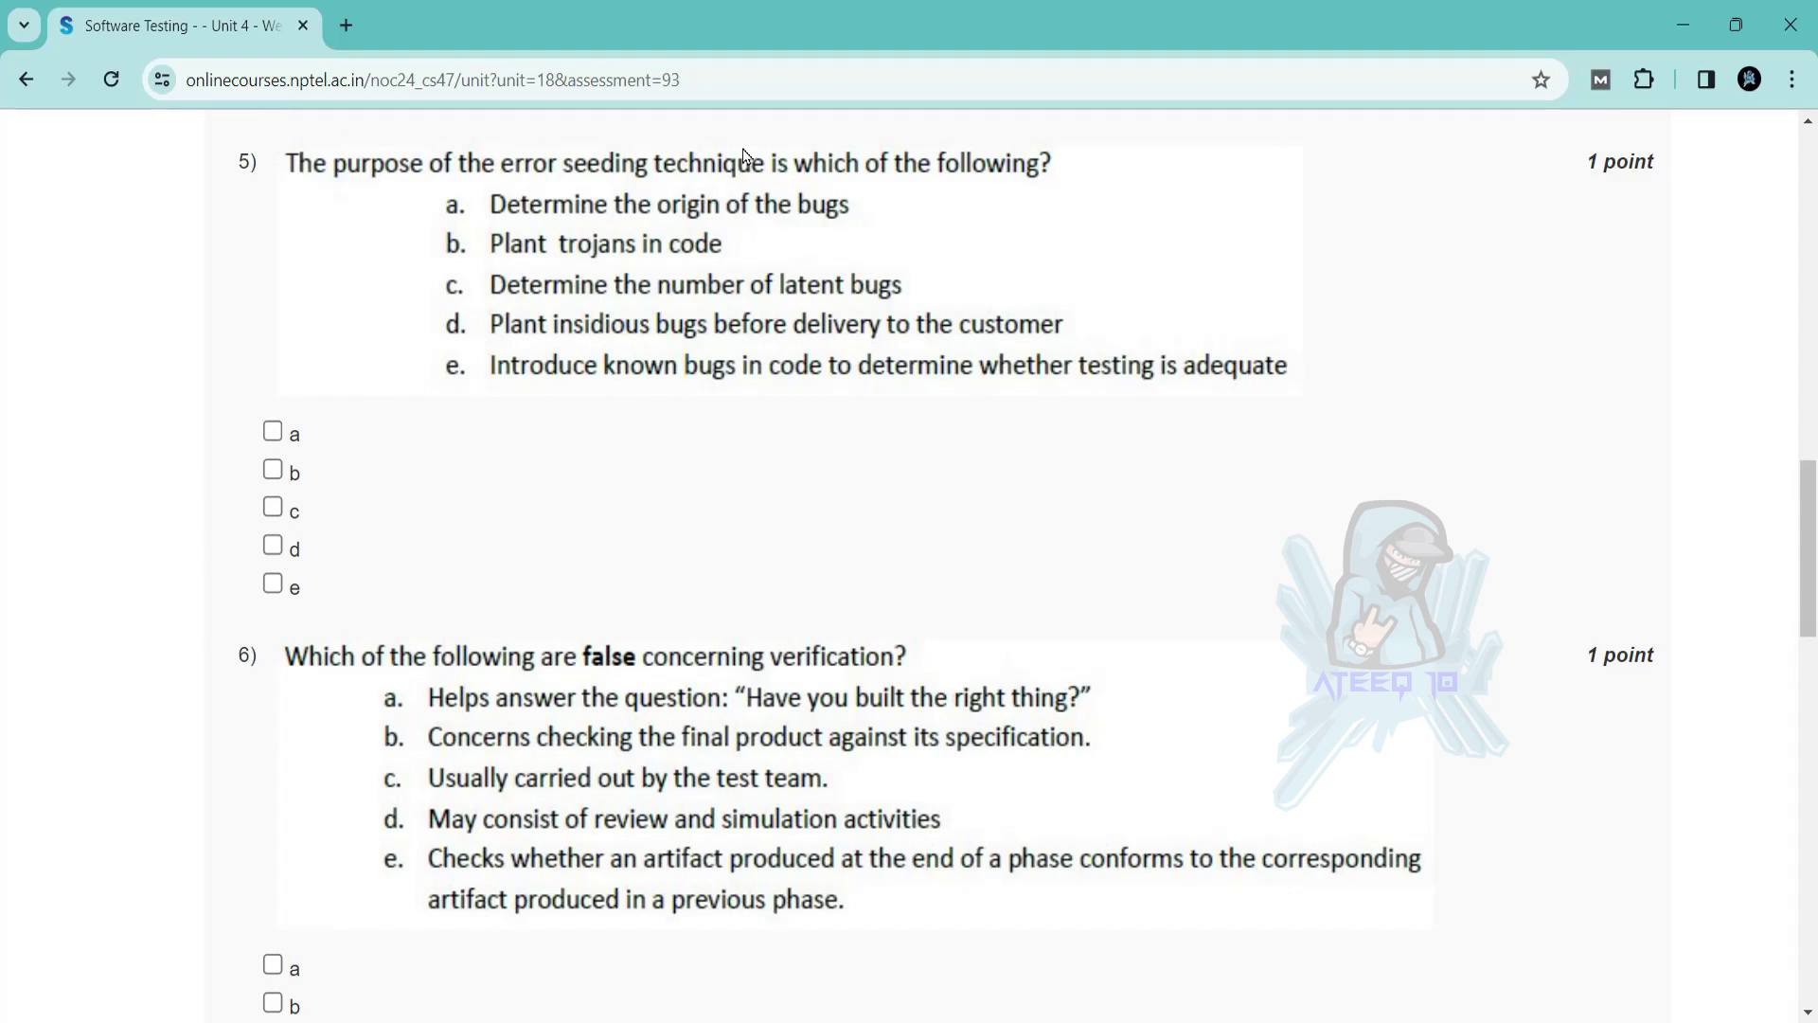
Tick options c and e for question 5 on error seeding.
{"action": "left_click", "coordinate": [273, 509]}
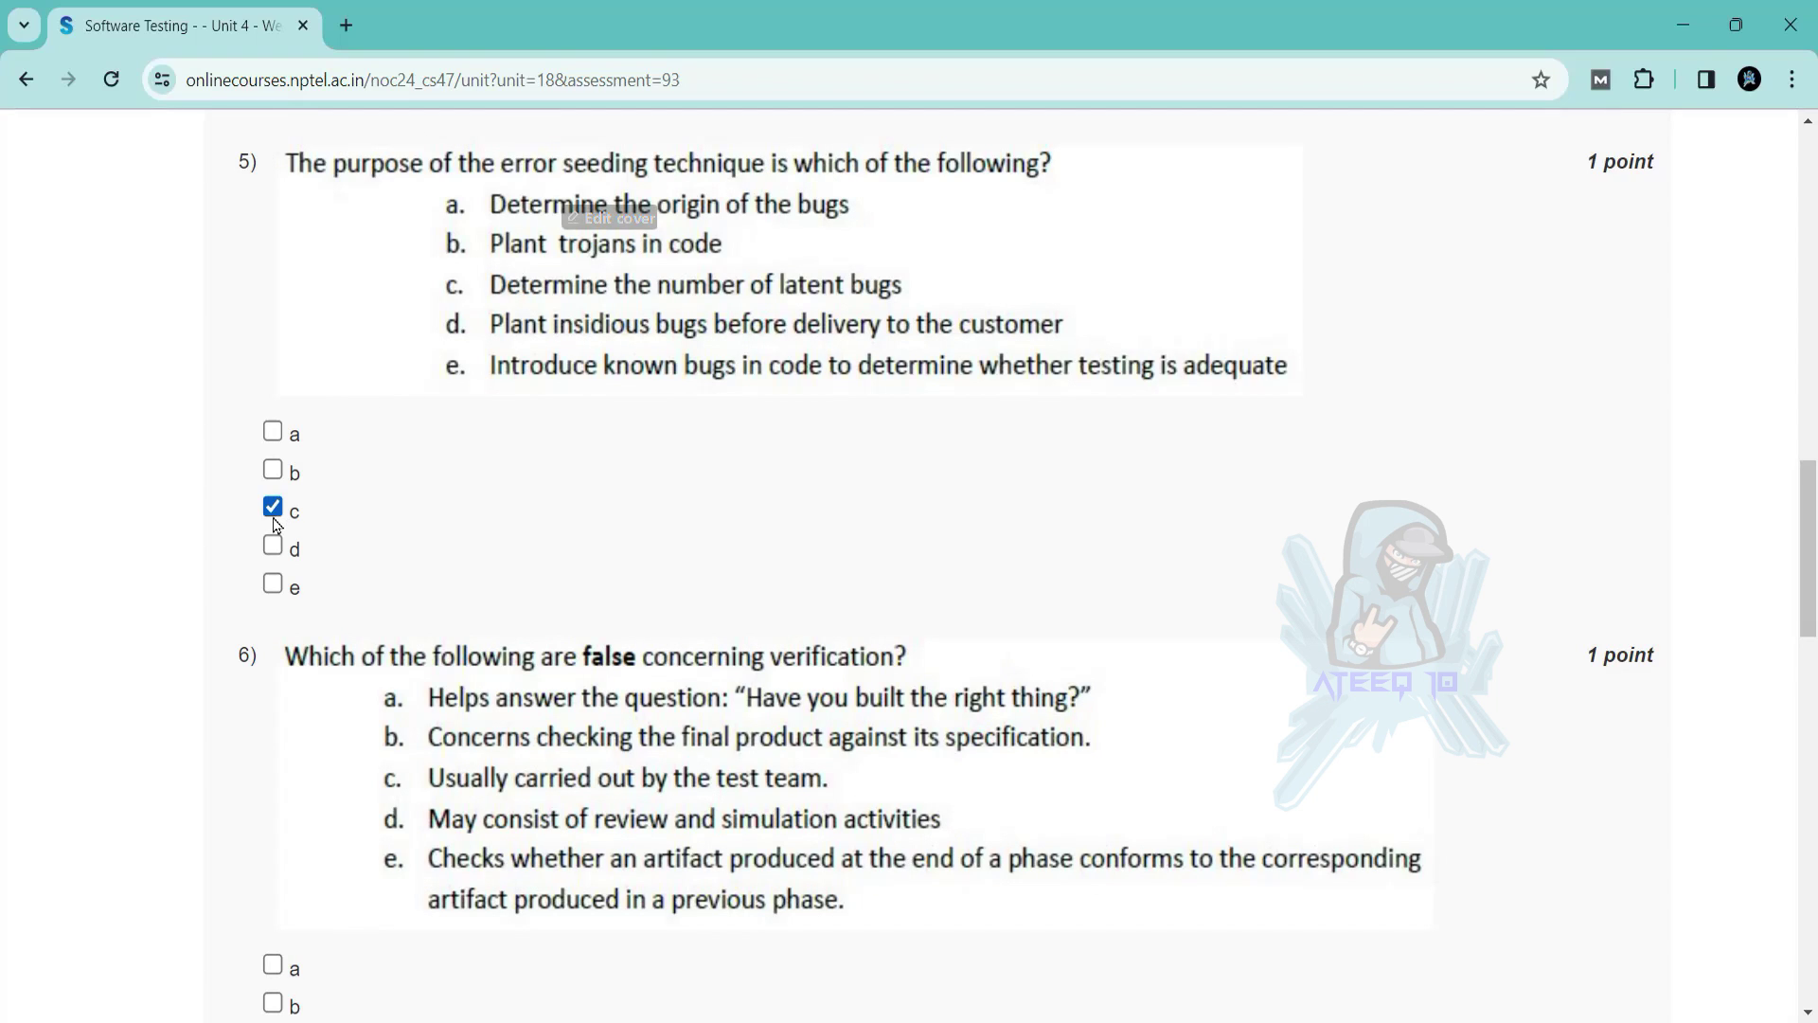
{"action": "left_click", "coordinate": [273, 583]}
{"action": "scroll", "coordinate": [697, 365], "scroll_direction": "down", "scroll_amount": 1}
{"action": "scroll", "coordinate": [698, 366], "scroll_direction": "down", "scroll_amount": 1}
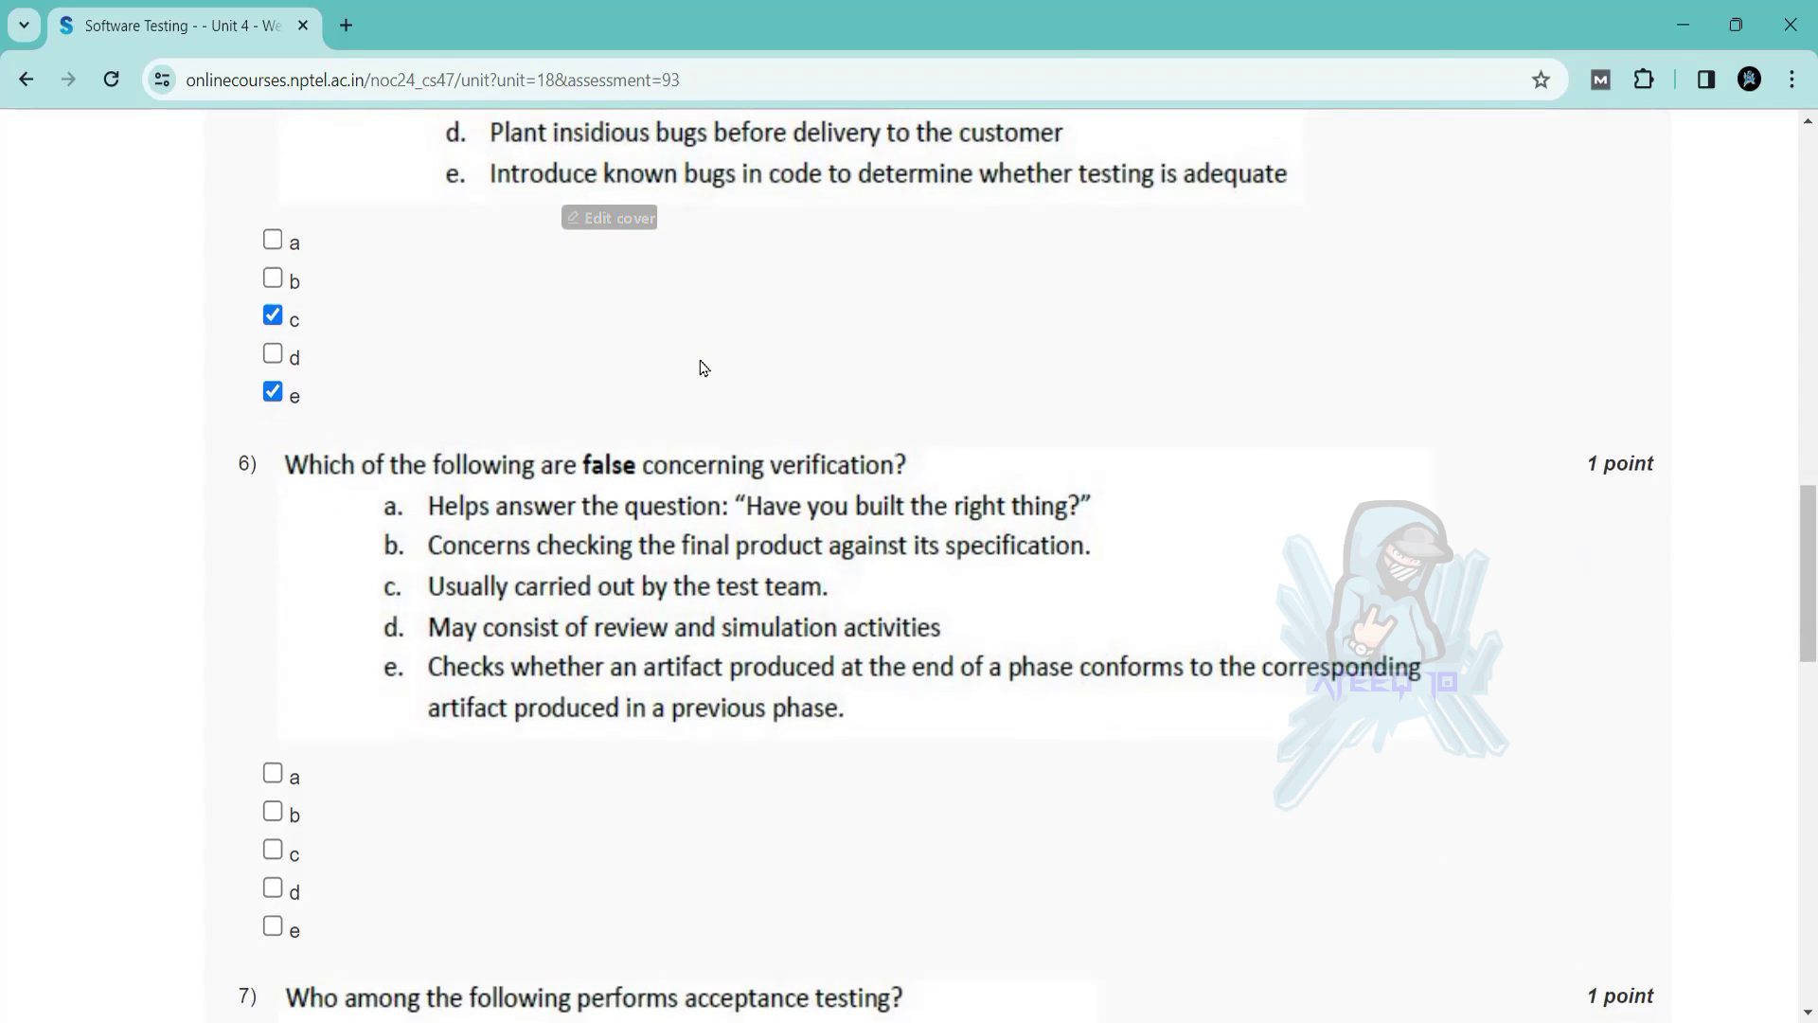